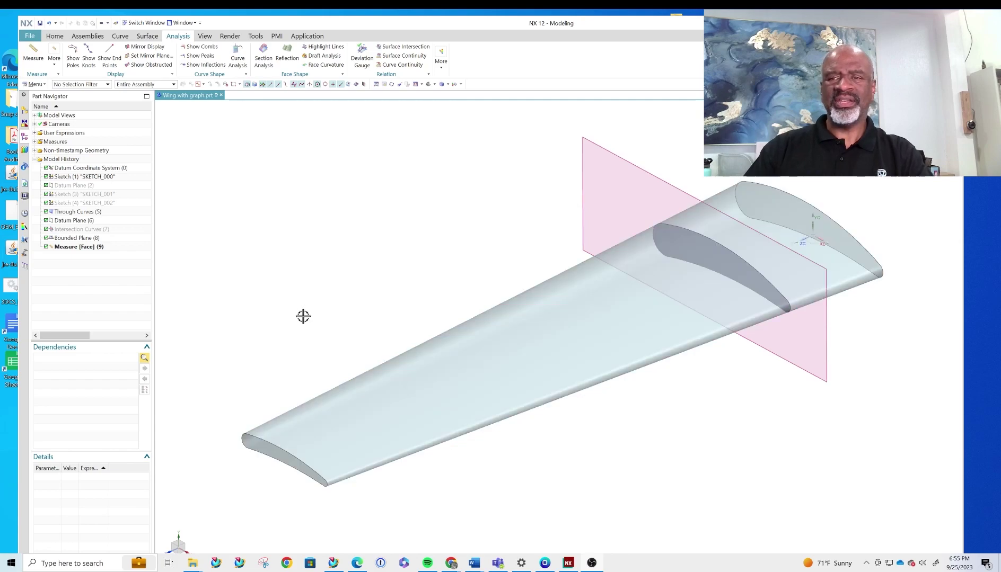
# - Set the user expression l to 10 to reposition the section plane along the wing
pyautogui.moveTo(246, 257)
pyautogui.mouseDown(button='middle')
pyautogui.moveTo(245, 231)
pyautogui.moveTo(260, 250)
pyautogui.mouseUp(button='middle')
pyautogui.keyDown('shift'); pyautogui.moveTo(331, 239); pyautogui.dragTo(206, 262, button='middle'); pyautogui.keyUp('shift')
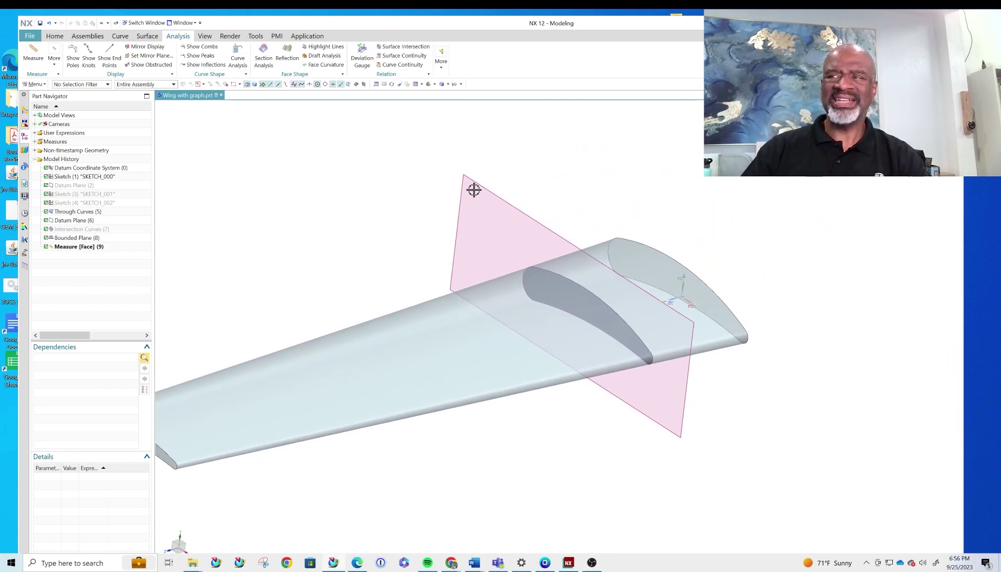
pyautogui.moveTo(478, 187); pyautogui.dragTo(337, 241, button='middle')
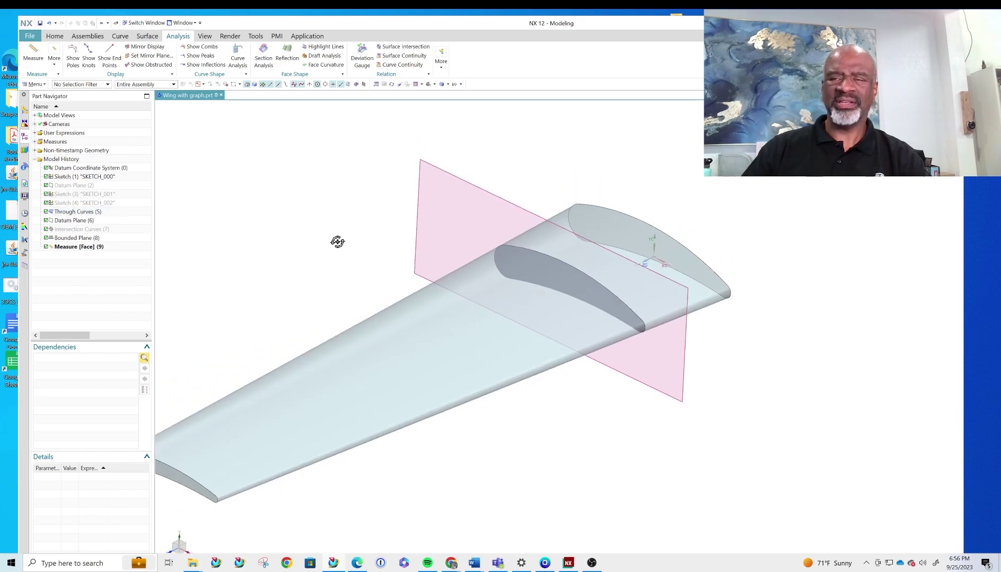
pyautogui.click(35, 133)
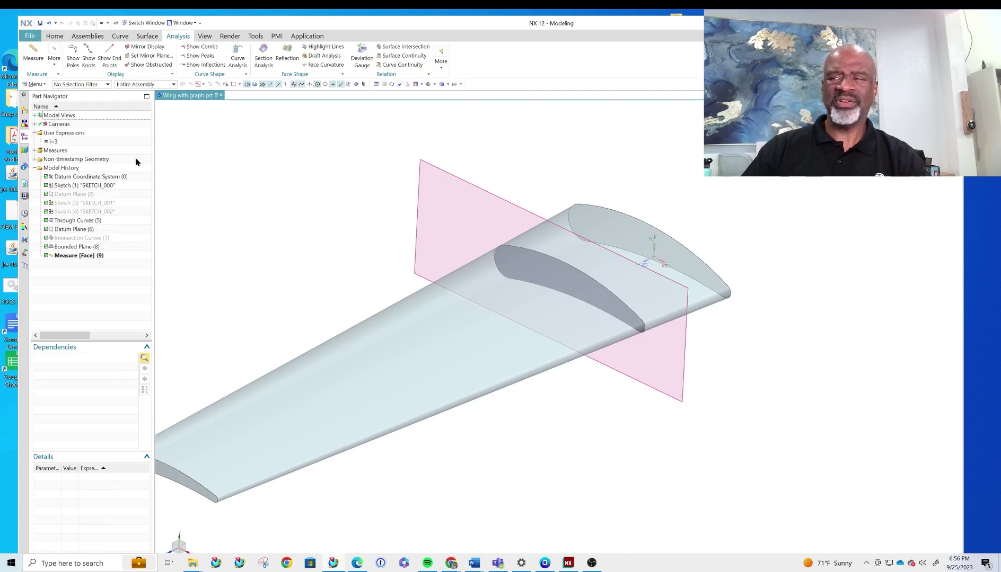
pyautogui.doubleClick(59, 141)
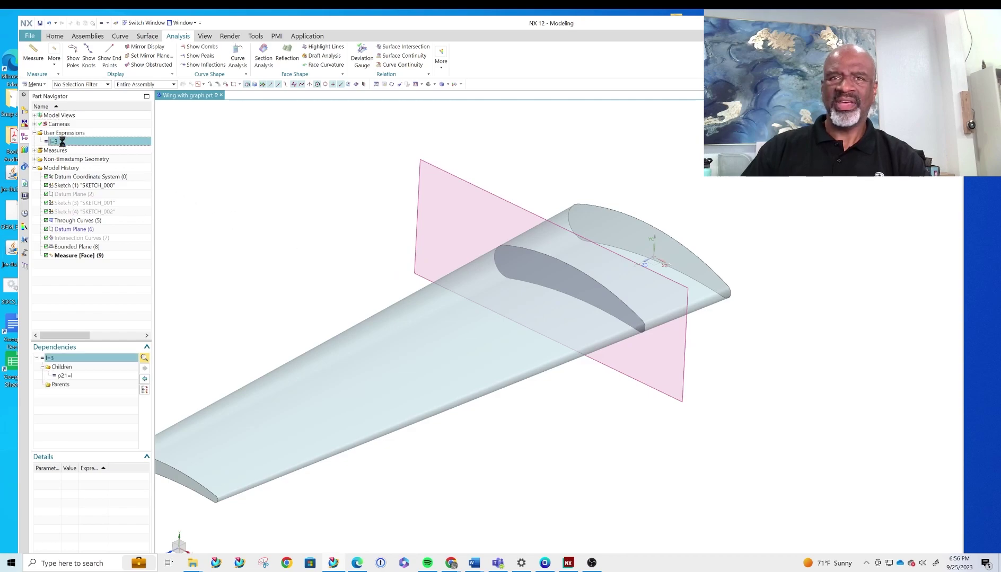
pyautogui.write('10')
pyautogui.press('Return')
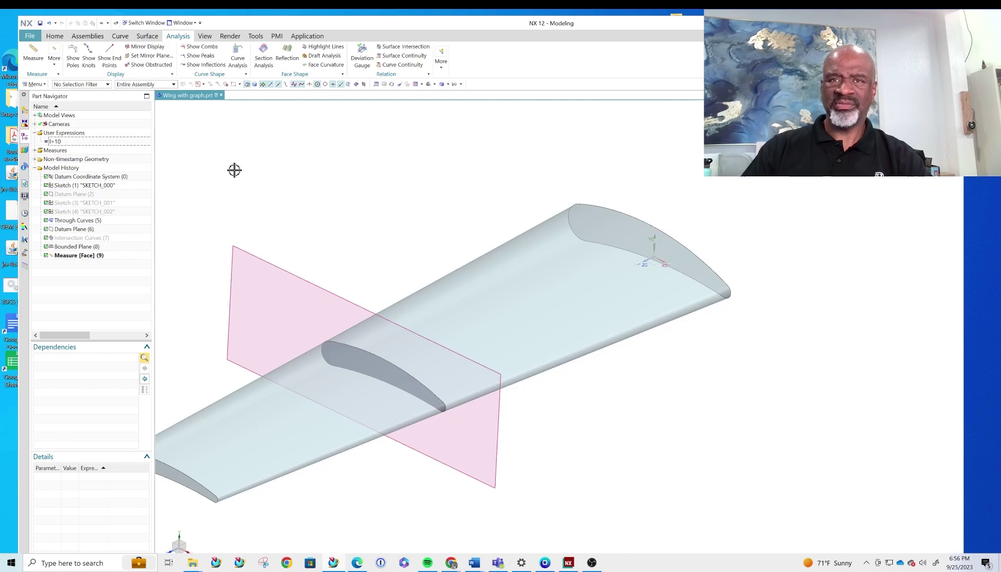
# - Set the user expression l to .1 to place the section plane near the wing root
pyautogui.doubleClick(66, 141)
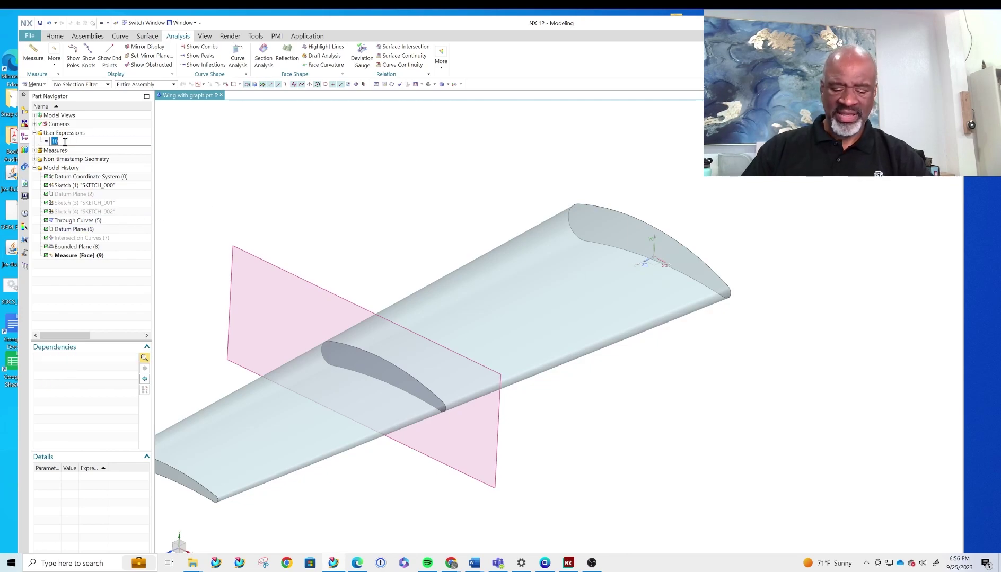
pyautogui.write('.1')
pyautogui.press('Return')
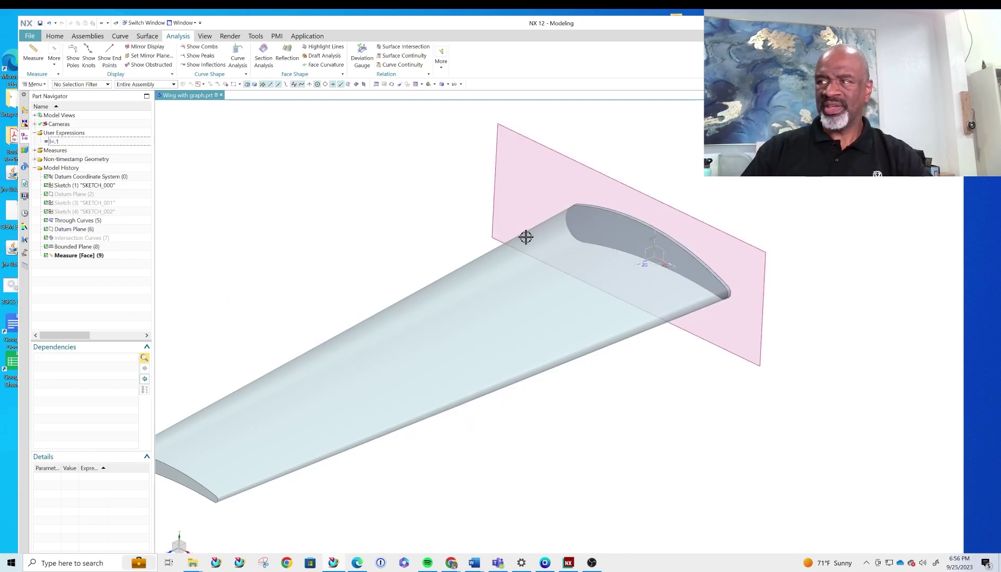
# - Set the user expression l to 18 to place the section plane at the wing tip
pyautogui.moveTo(467, 234); pyautogui.dragTo(382, 236, button='middle')
pyautogui.click(63, 141)
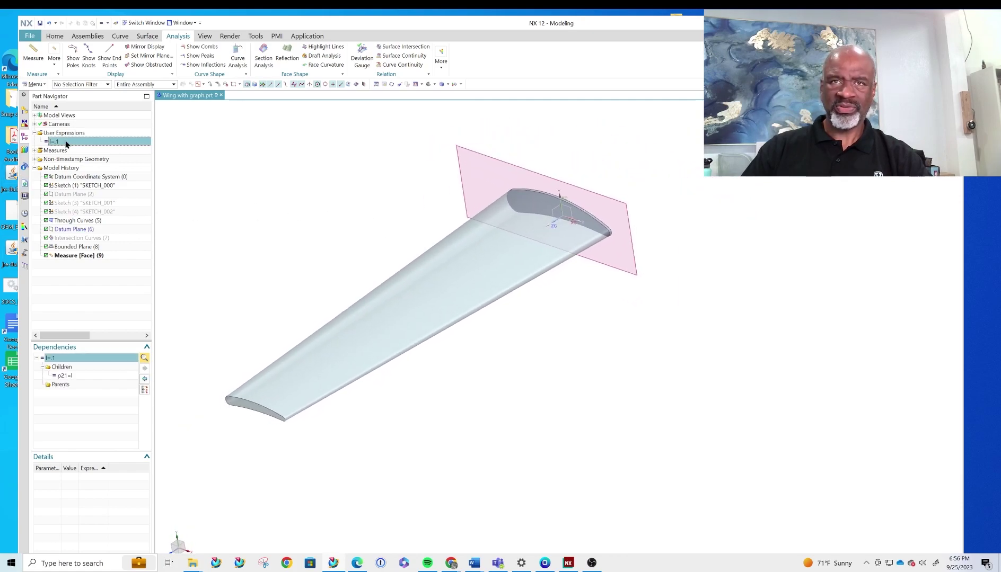
pyautogui.click(65, 139)
pyautogui.write('18')
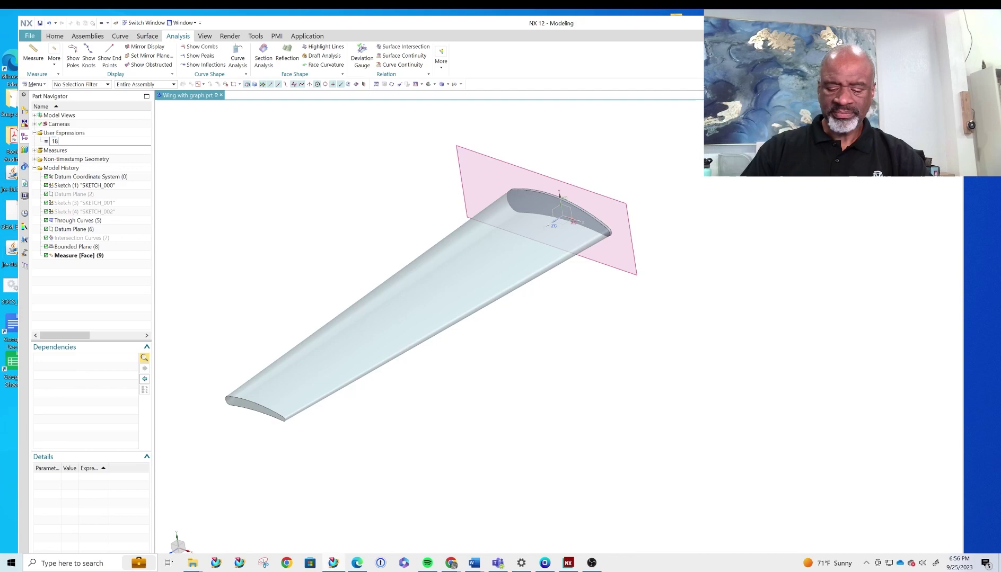
pyautogui.press('Return')
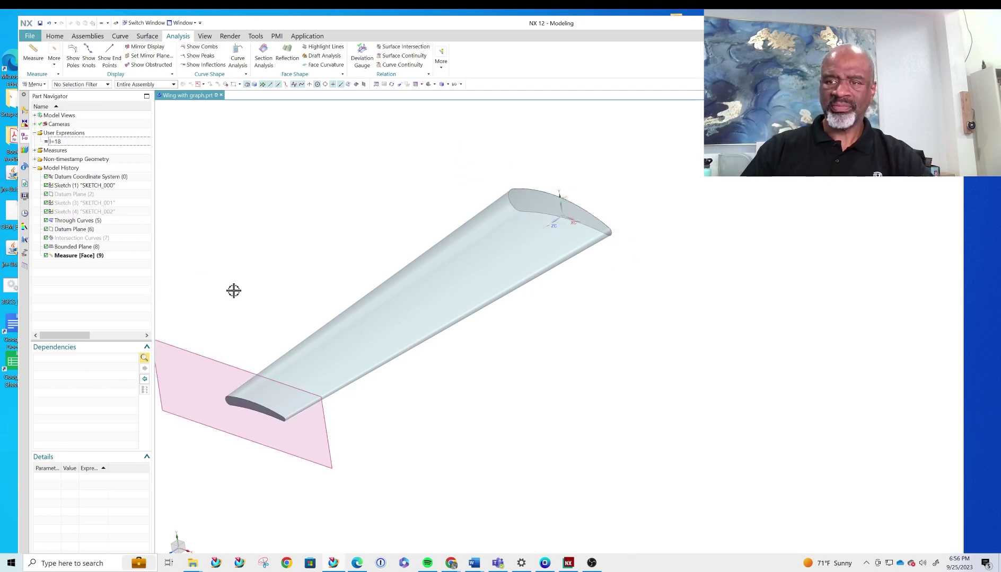
# - Set the user expression l to 17.9 and inspect the section just inside the wing tip
pyautogui.click(68, 141)
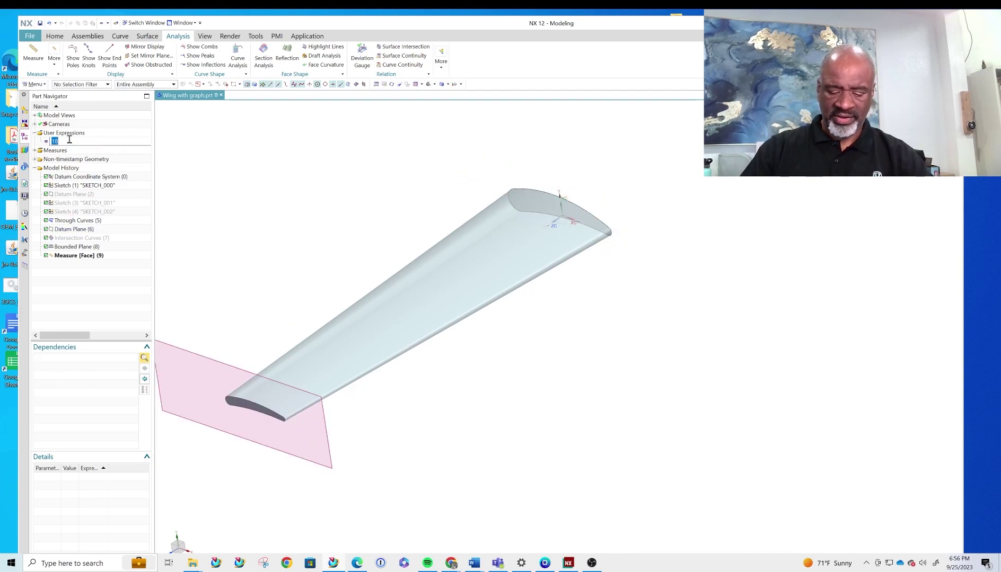
pyautogui.write('17.9')
pyautogui.press('Return')
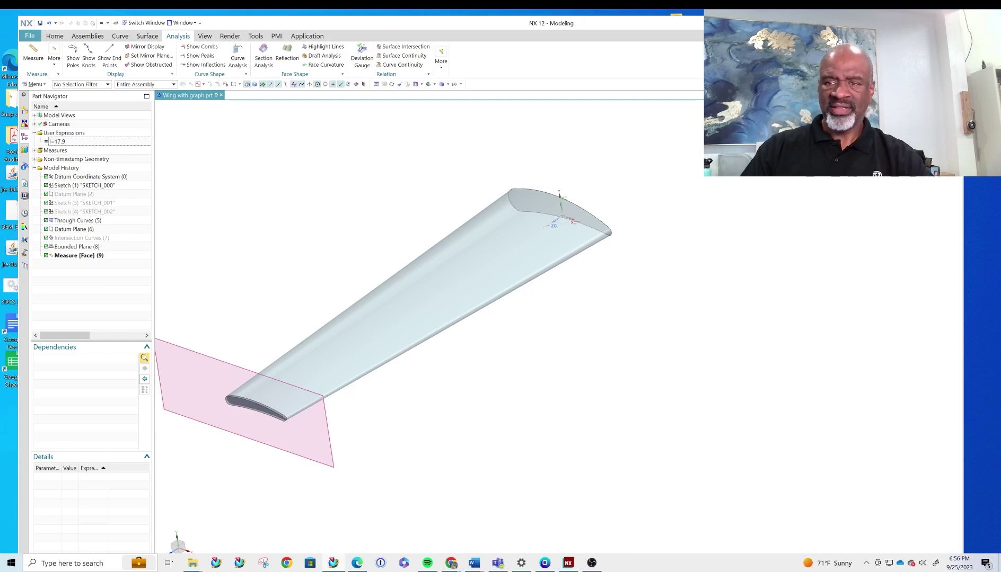
pyautogui.scroll(5, 194, 392)
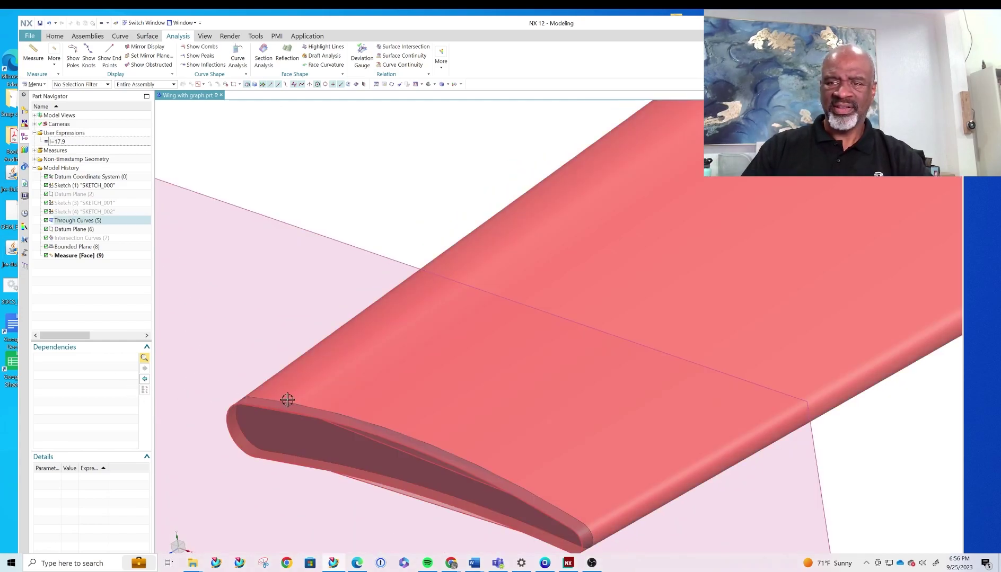
pyautogui.scroll(-4, 287, 400)
pyautogui.moveTo(259, 351); pyautogui.dragTo(304, 371, button='middle')
pyautogui.keyDown('shift'); pyautogui.moveTo(473, 203); pyautogui.dragTo(518, 210, button='middle'); pyautogui.keyUp('shift')
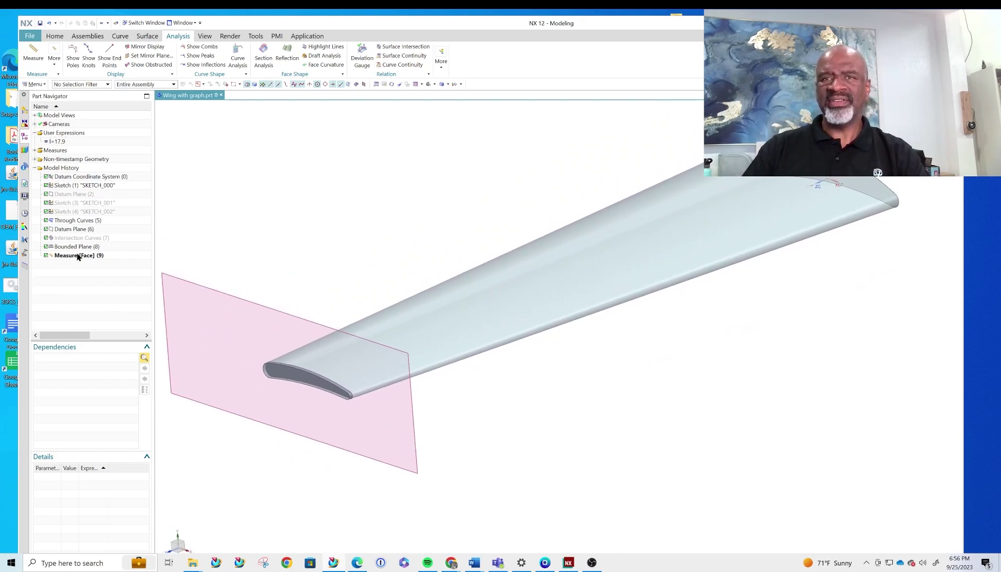
pyautogui.moveTo(273, 279)
pyautogui.mouseDown(button='middle')
pyautogui.moveTo(288, 289)
pyautogui.moveTo(266, 279)
pyautogui.moveTo(285, 270)
pyautogui.mouseUp(button='middle')
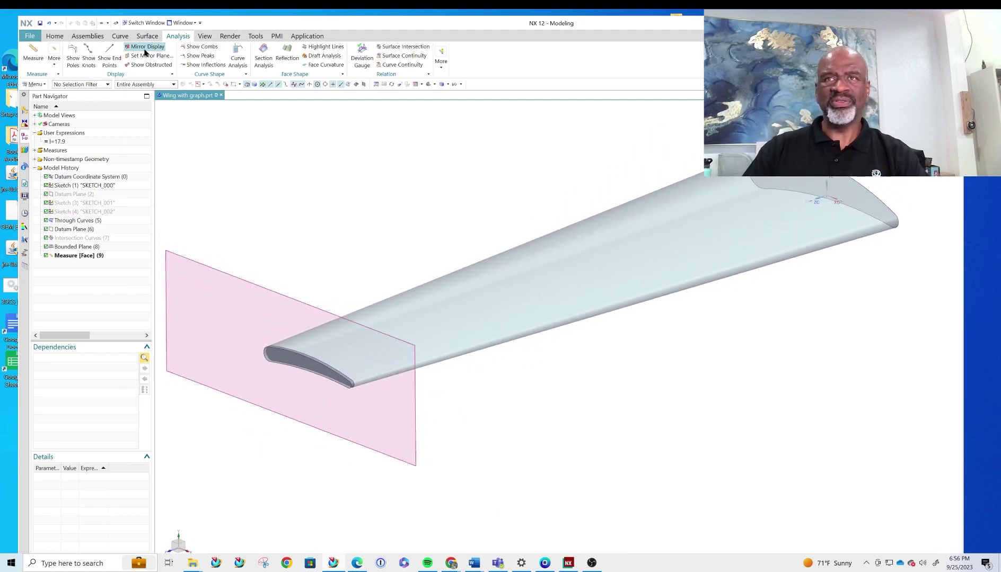
# - Look up the measured area of the section face in the part's expressions list
pyautogui.click(33, 52)
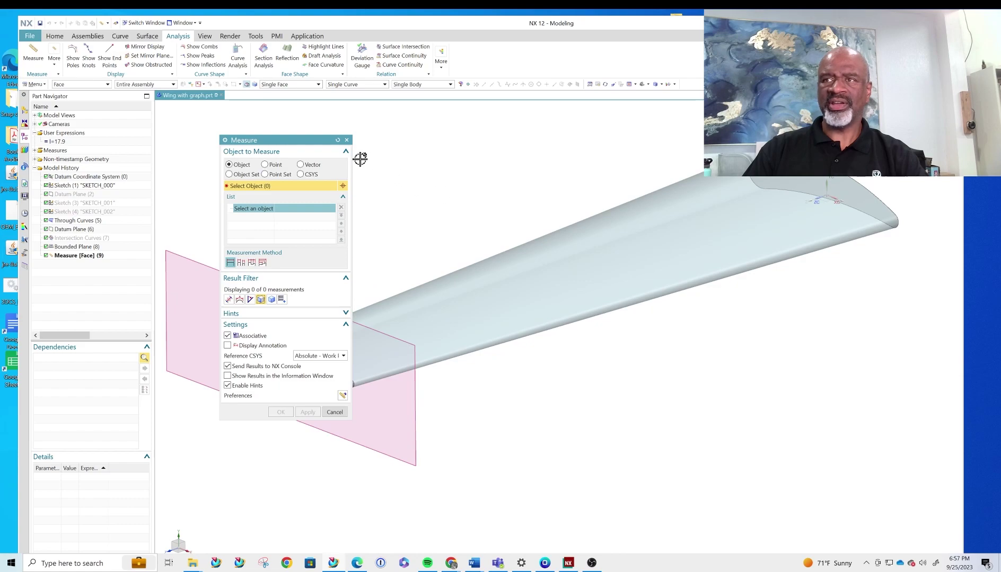
pyautogui.click(346, 140)
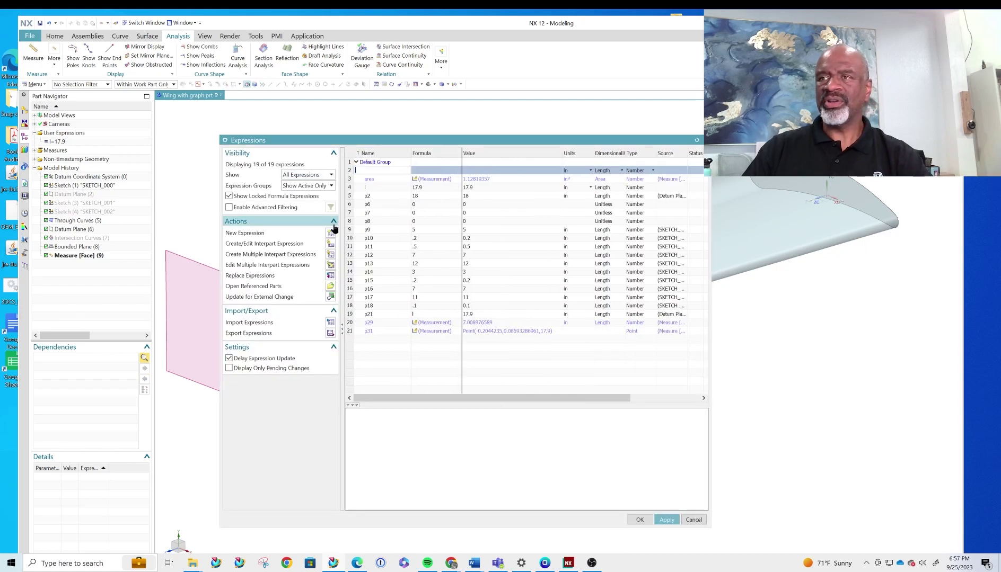
pyautogui.click(380, 179)
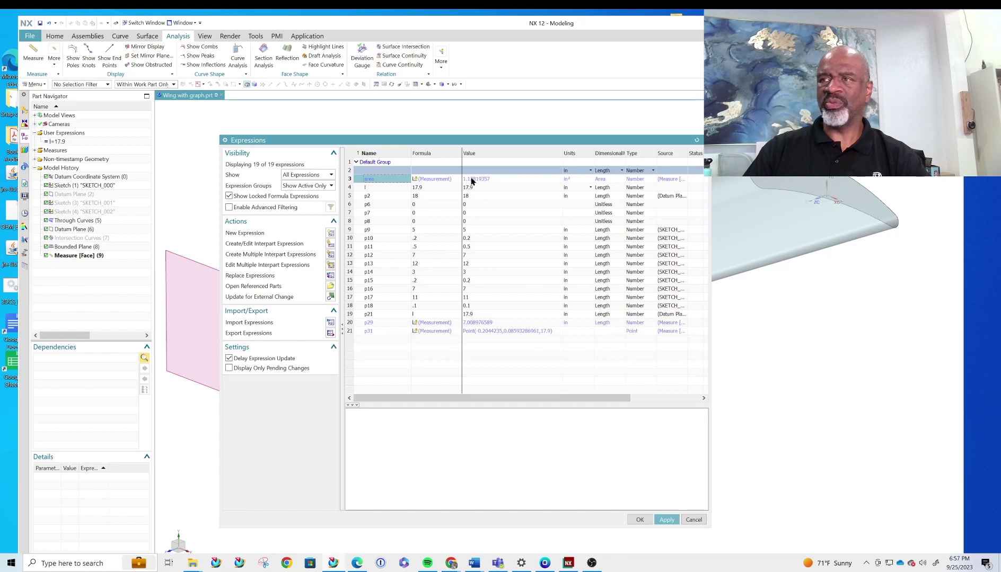
pyautogui.click(639, 520)
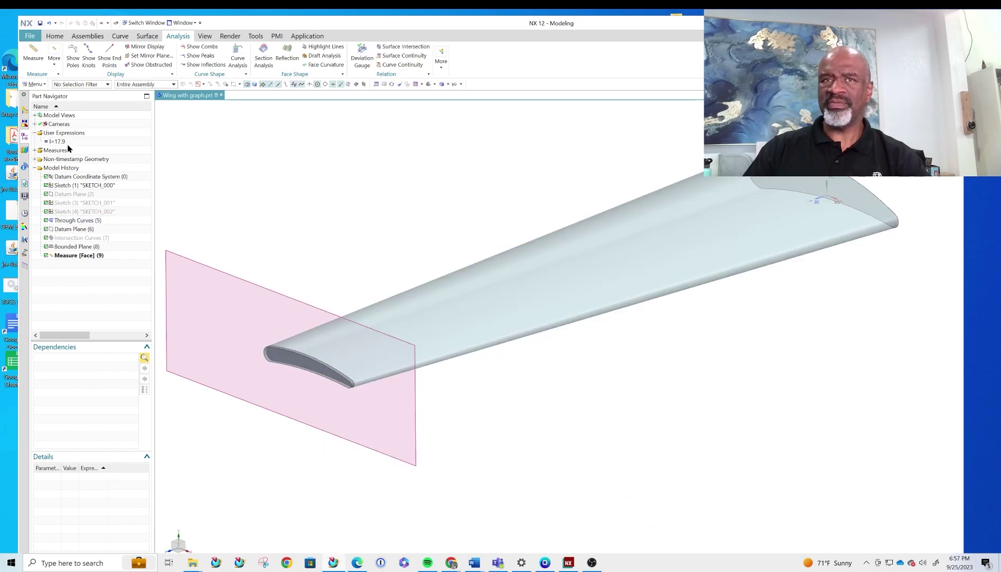
# - Set the user expression l back to .1 and check the area value in the expressions list
pyautogui.doubleClick(69, 140)
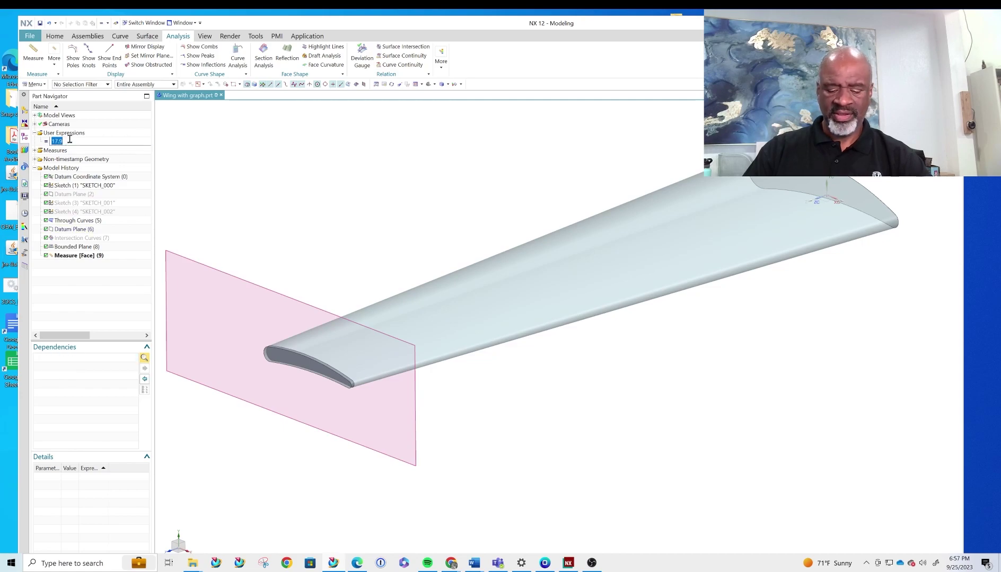
pyautogui.press('BackSpace')
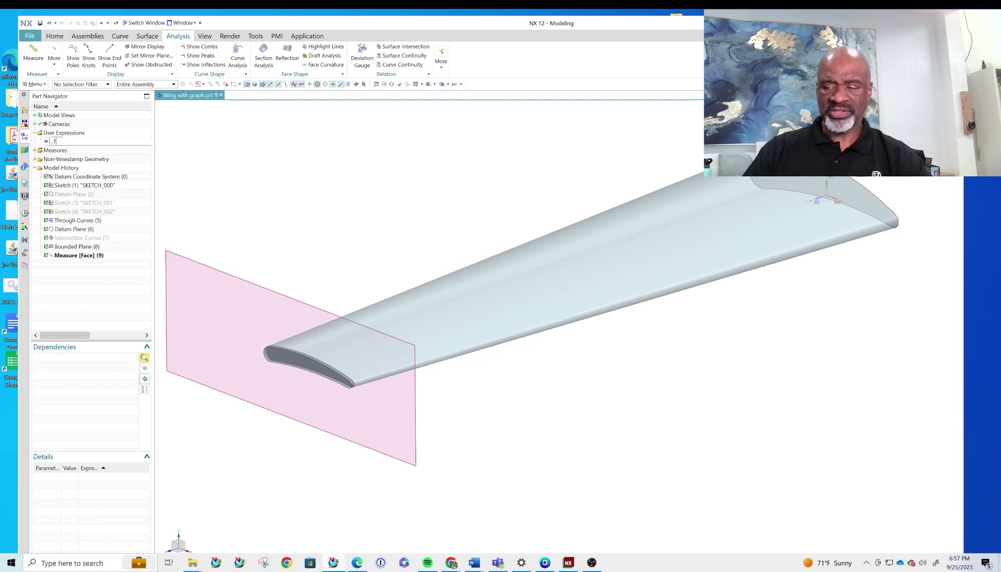
pyautogui.write('.1')
pyautogui.press('Return')
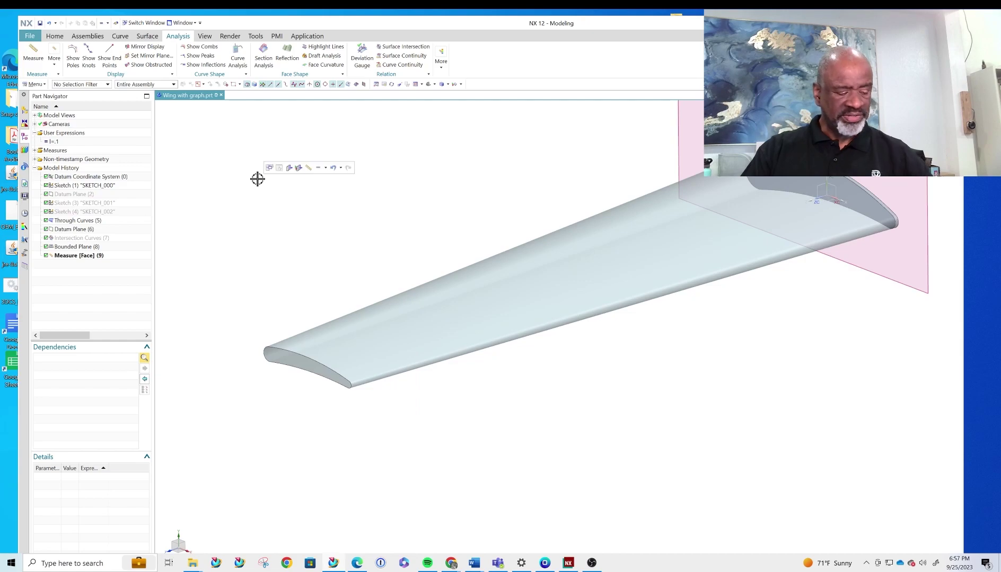
pyautogui.hotkey('ctrl', 'e')
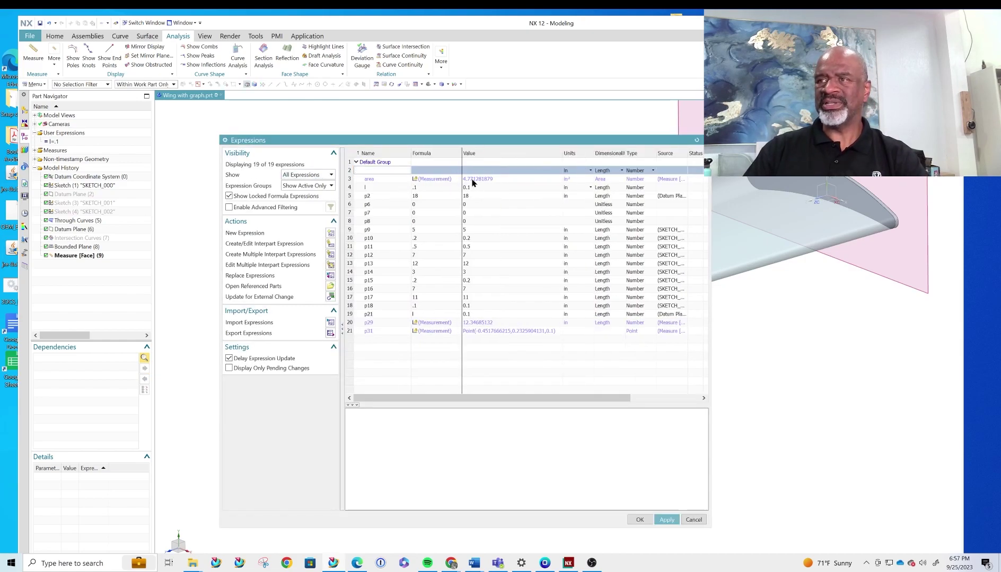
pyautogui.click(640, 519)
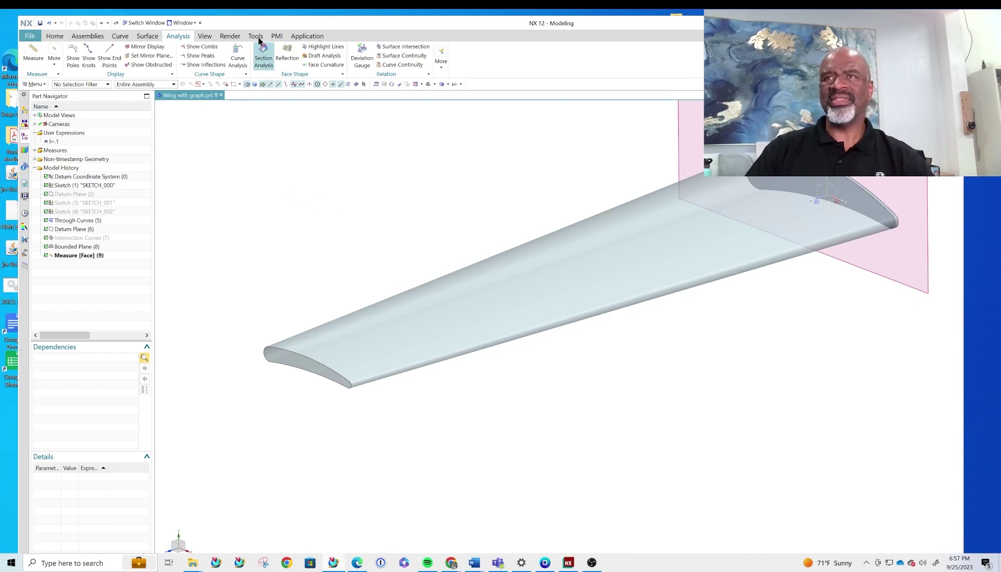
# - Open the modeling spreadsheet in Excel and extract the part's expressions into it
pyautogui.moveTo(389, 212); pyautogui.dragTo(357, 264, button='middle')
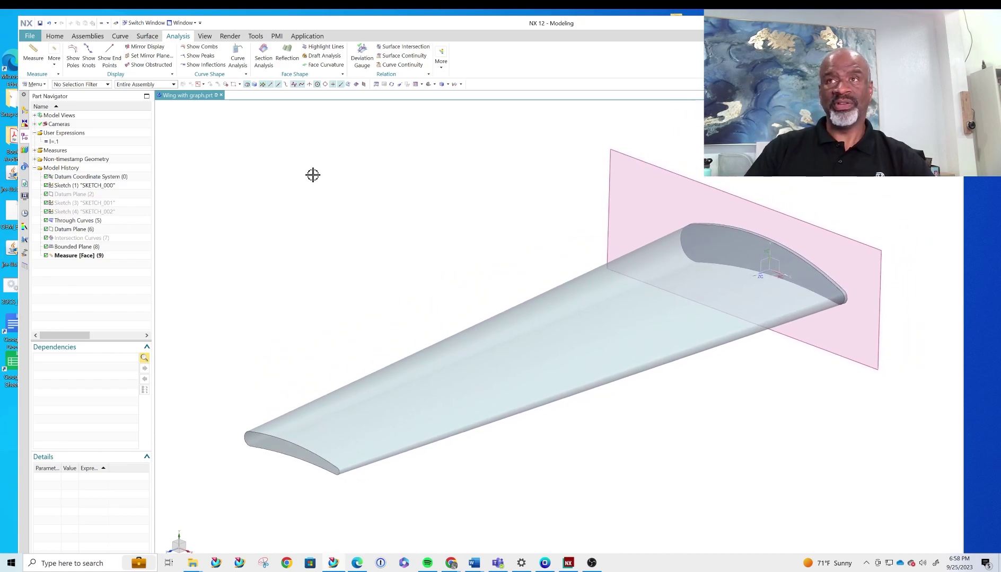
pyautogui.click(255, 36)
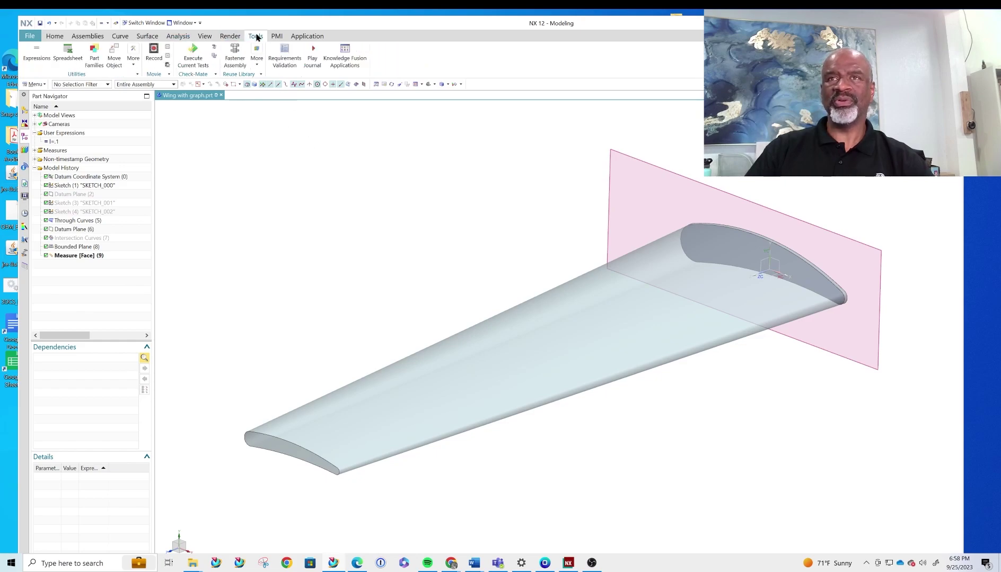
pyautogui.click(68, 52)
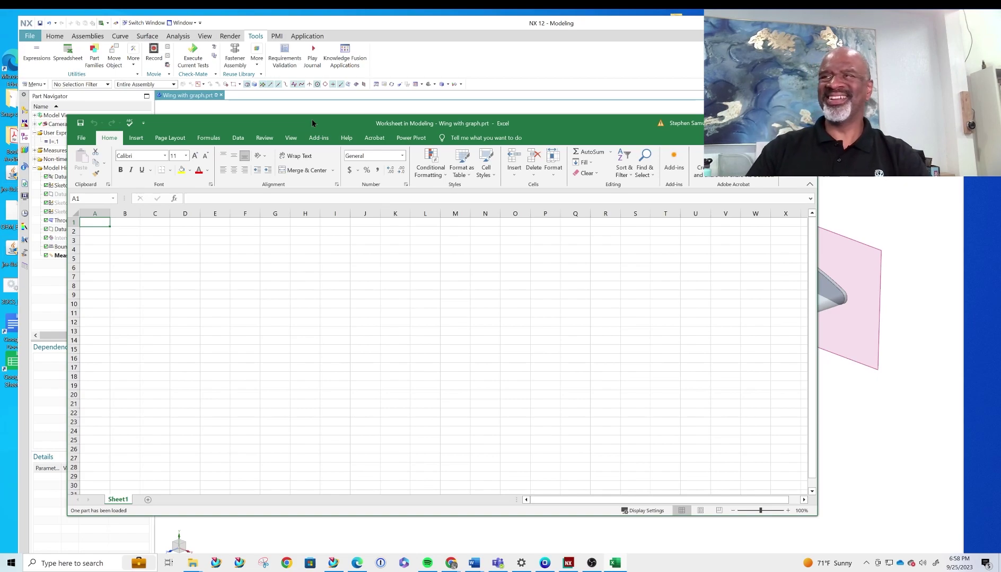
pyautogui.moveTo(306, 119); pyautogui.dragTo(364, 117)
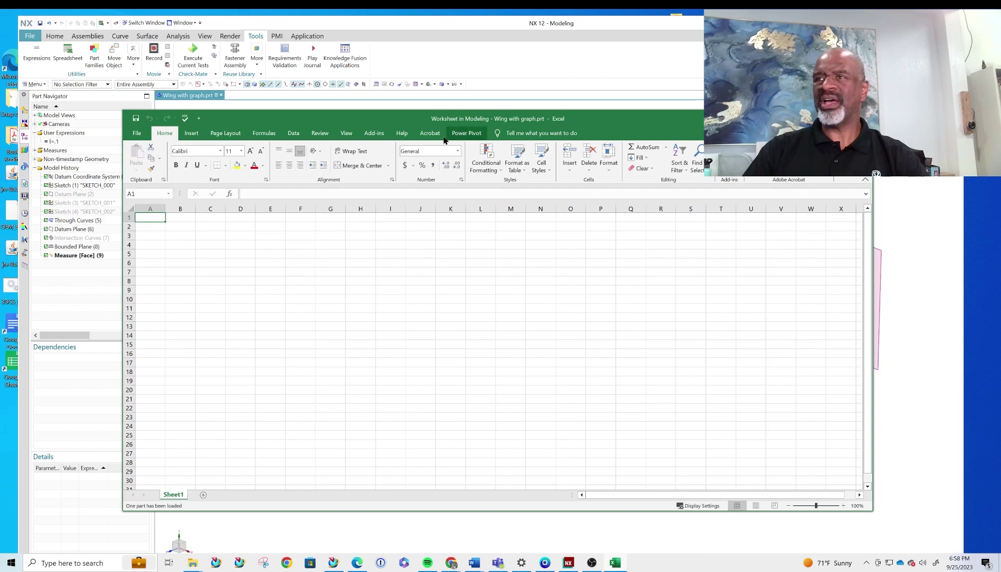
pyautogui.click(373, 133)
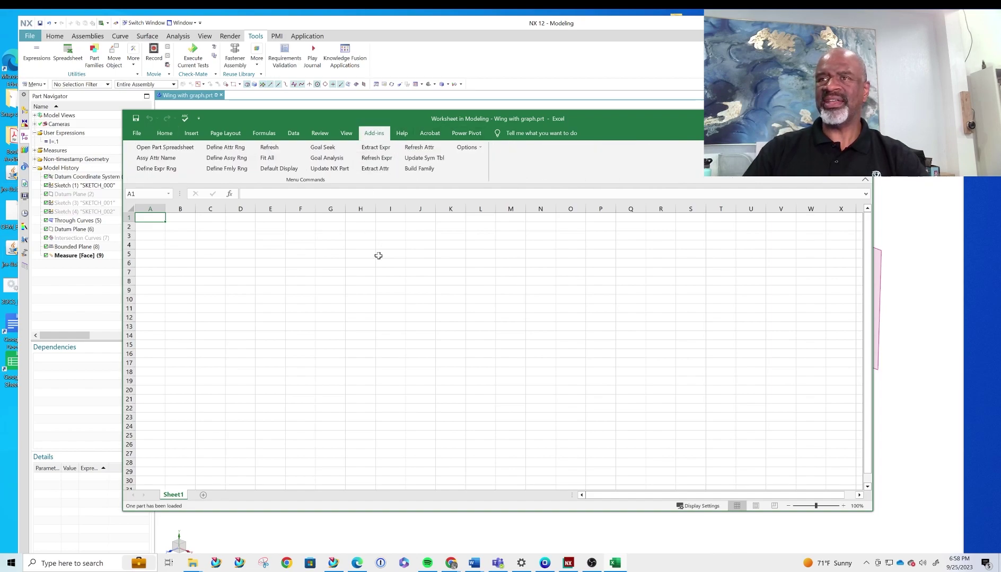
pyautogui.click(369, 148)
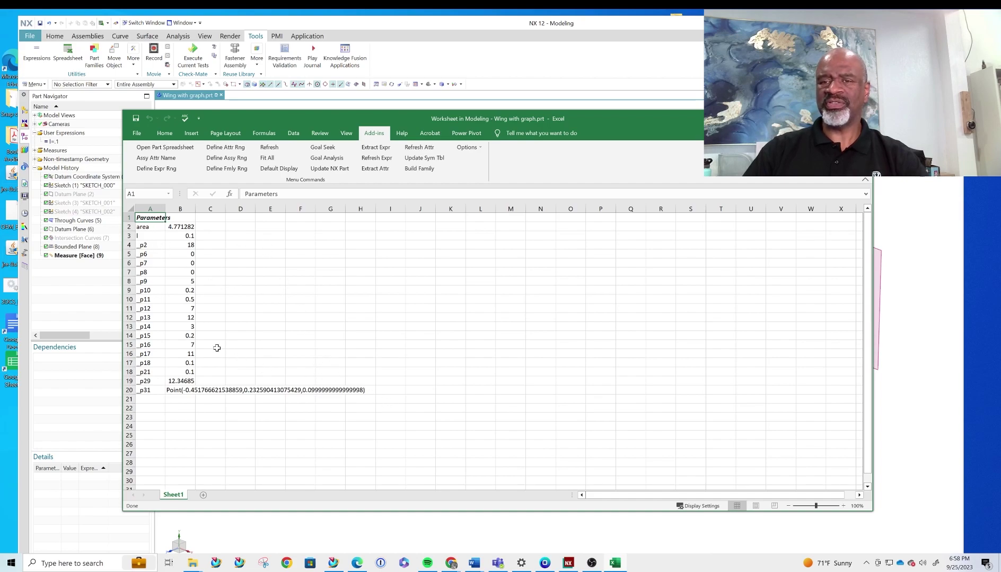
# - Clear all extracted parameters except area and l from the worksheet, and narrow its window to uncover the wing
pyautogui.click(144, 226)
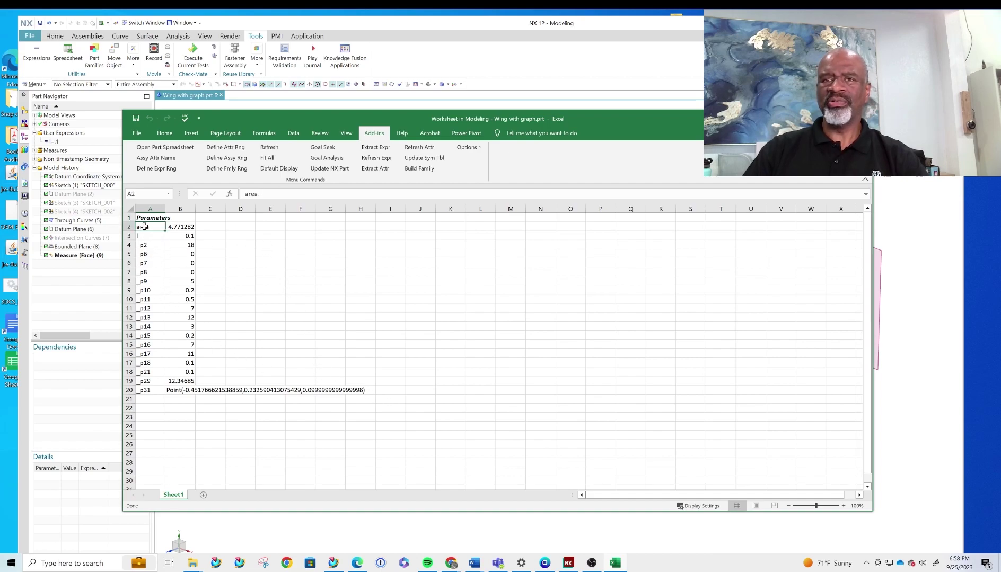
pyautogui.click(149, 235)
pyautogui.click(145, 245)
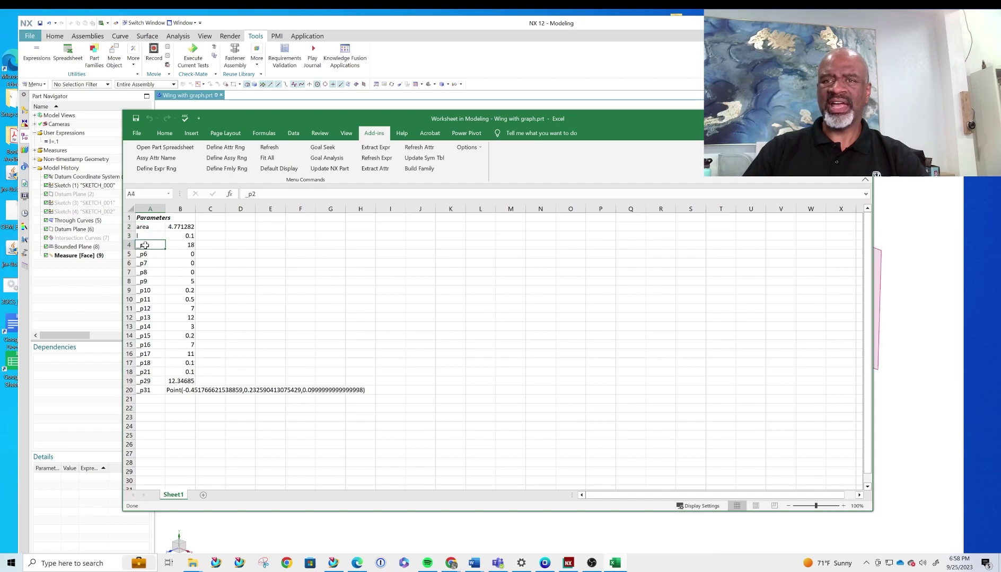
pyautogui.moveTo(145, 245); pyautogui.dragTo(403, 432)
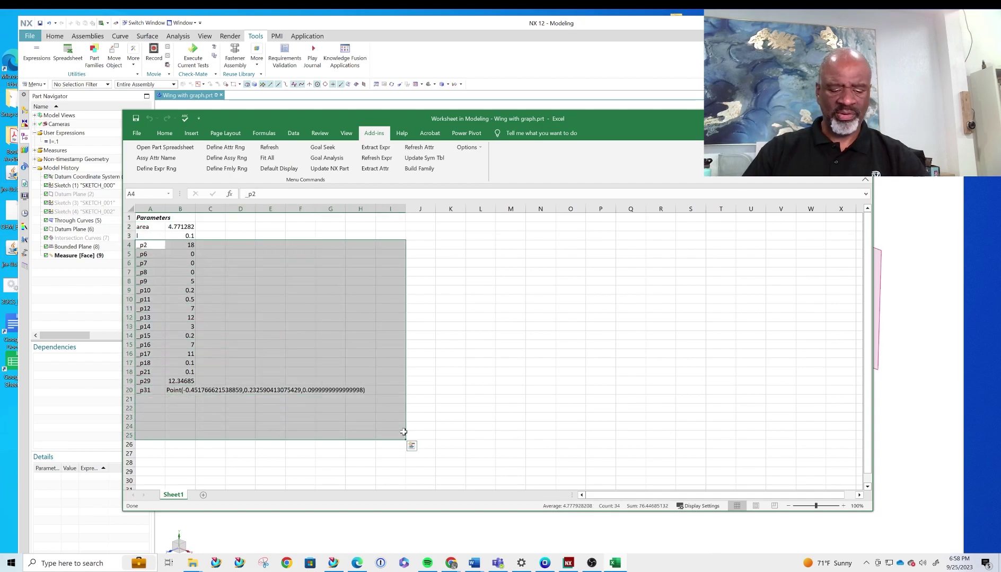
pyautogui.press('Delete')
pyautogui.click(154, 272)
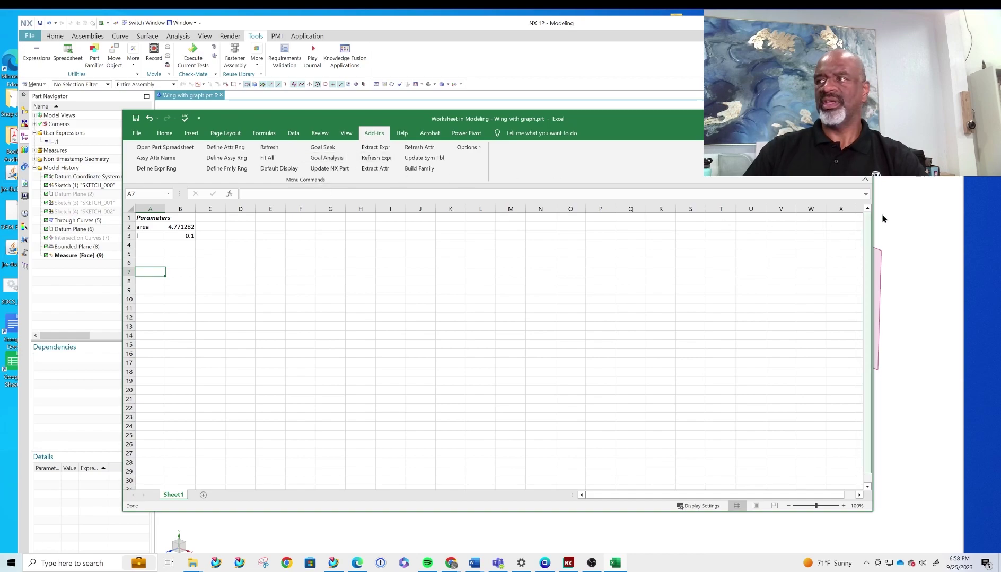
pyautogui.moveTo(872, 188); pyautogui.dragTo(427, 208)
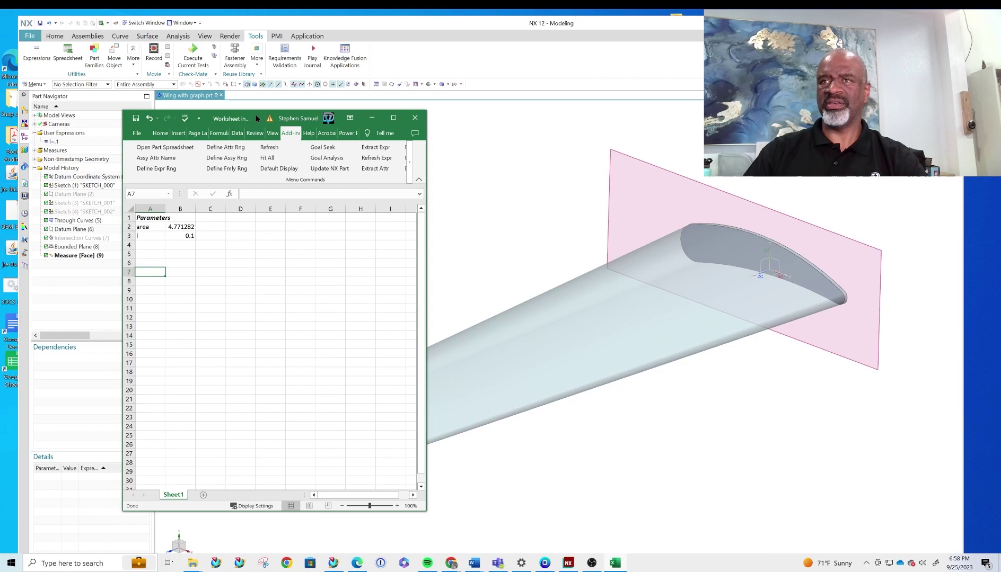
# - Move the worksheet window aside and narrow it so the whole wing model is uncovered
pyautogui.moveTo(255, 118); pyautogui.dragTo(172, 123)
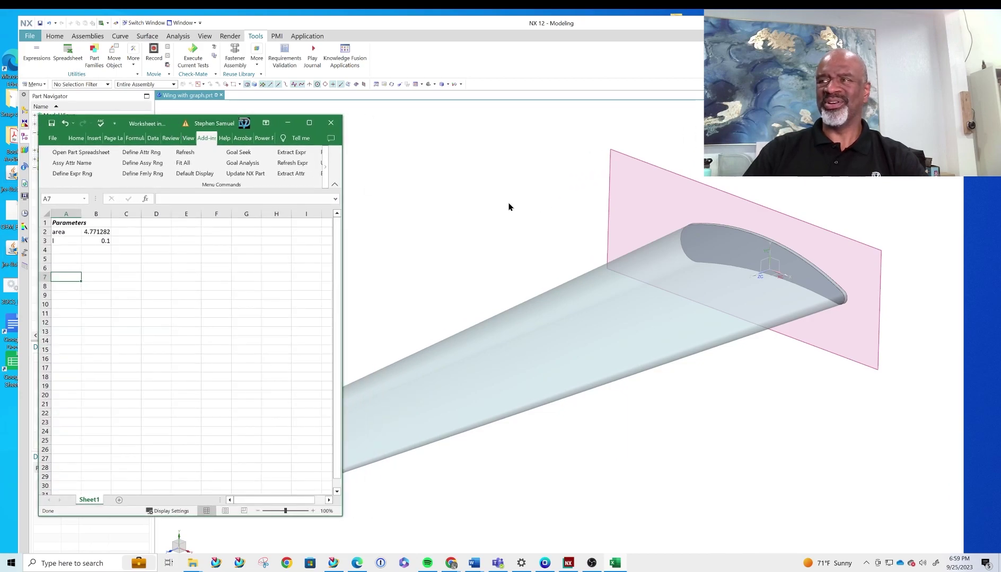
pyautogui.click(448, 206)
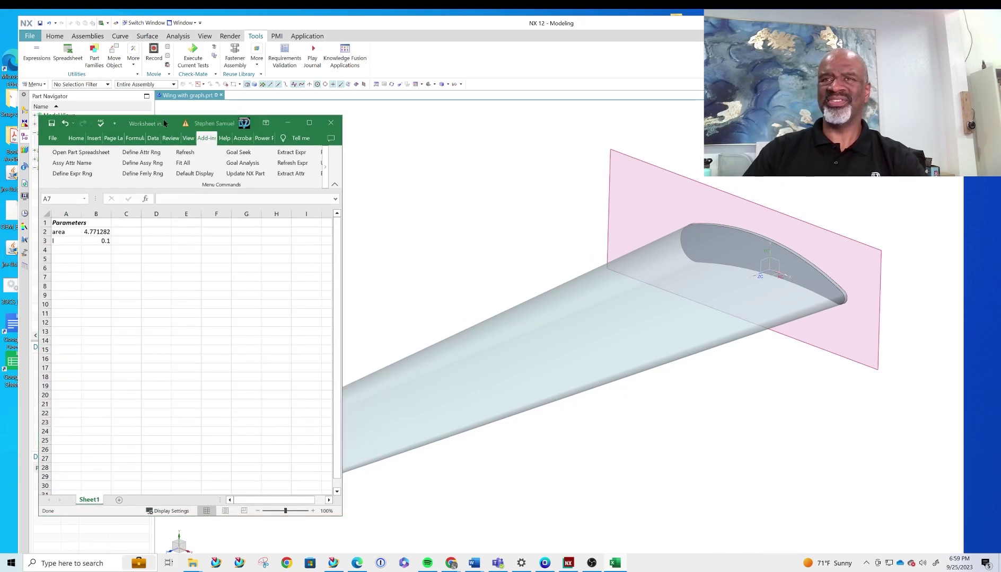
pyautogui.moveTo(164, 124); pyautogui.dragTo(165, 105)
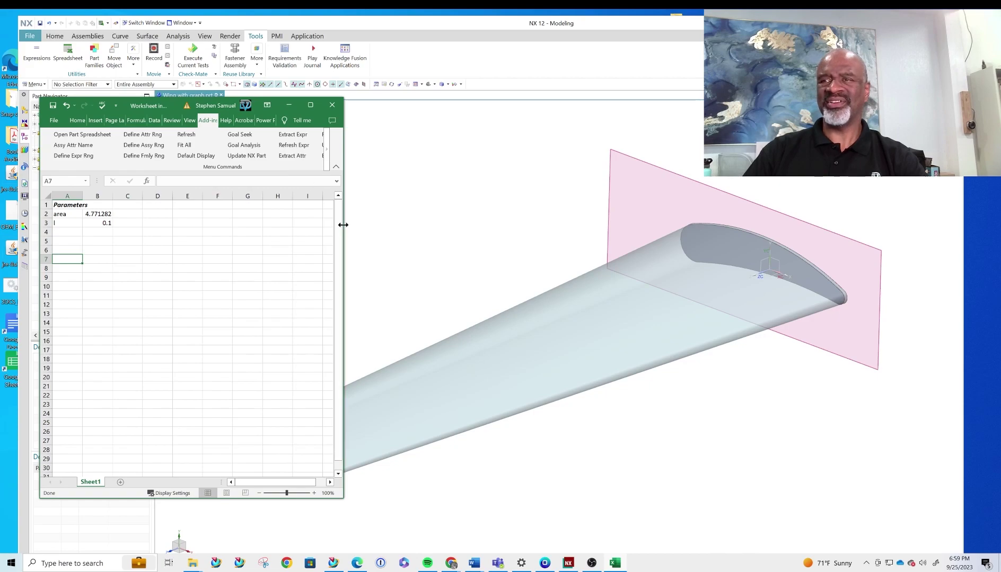
pyautogui.moveTo(343, 224); pyautogui.dragTo(234, 226)
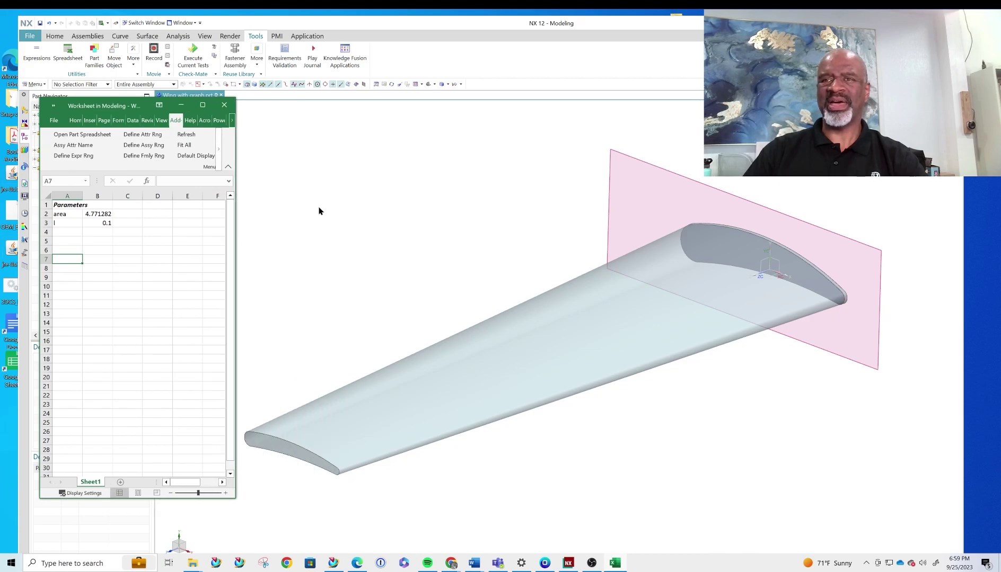
# - Start a Goal Analysis in the worksheet with b3 as the variable cell and b2 as the target cell
pyautogui.click(218, 151)
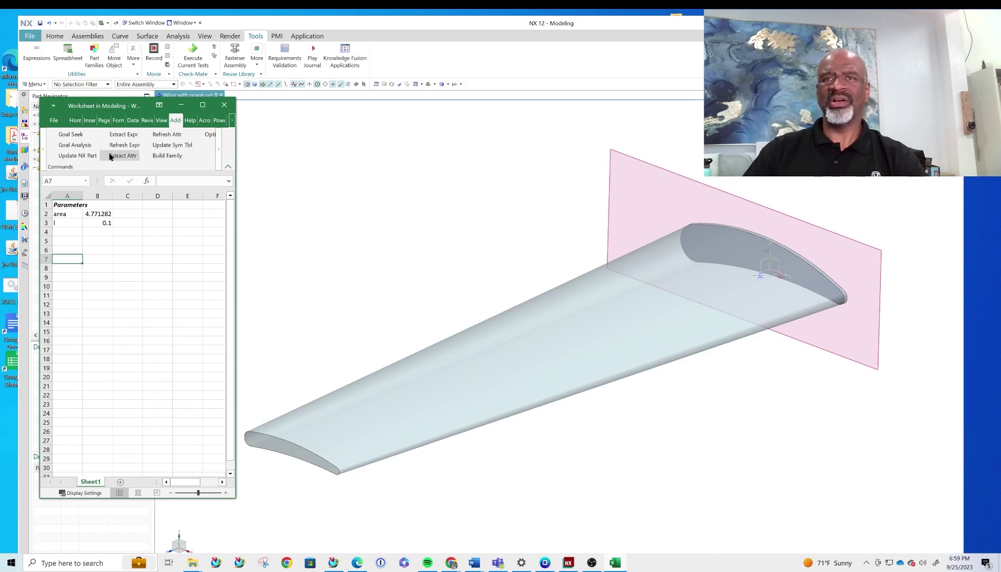
pyautogui.click(73, 145)
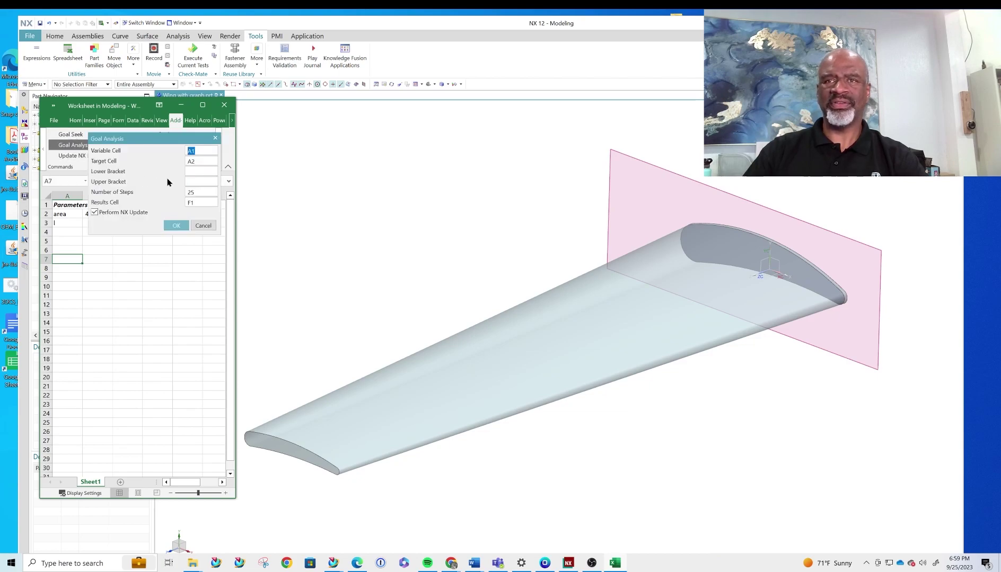
pyautogui.moveTo(151, 132); pyautogui.dragTo(219, 134)
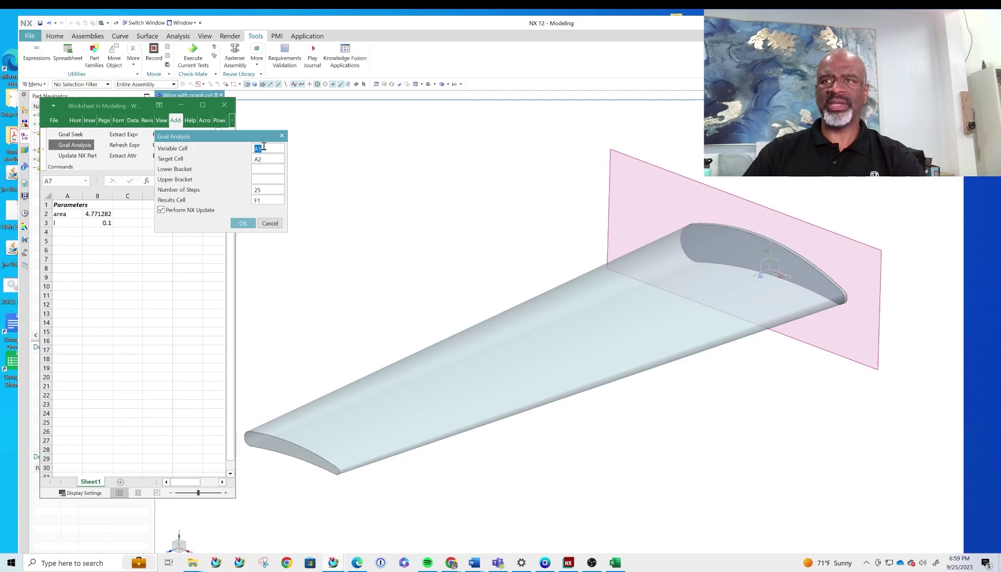
pyautogui.write('b3')
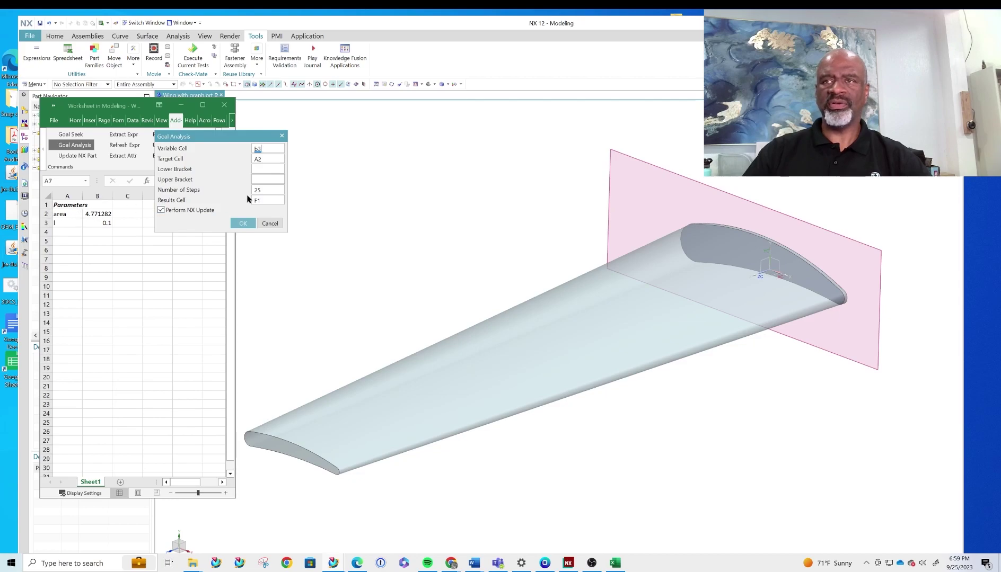
pyautogui.doubleClick(269, 159)
pyautogui.write('b')
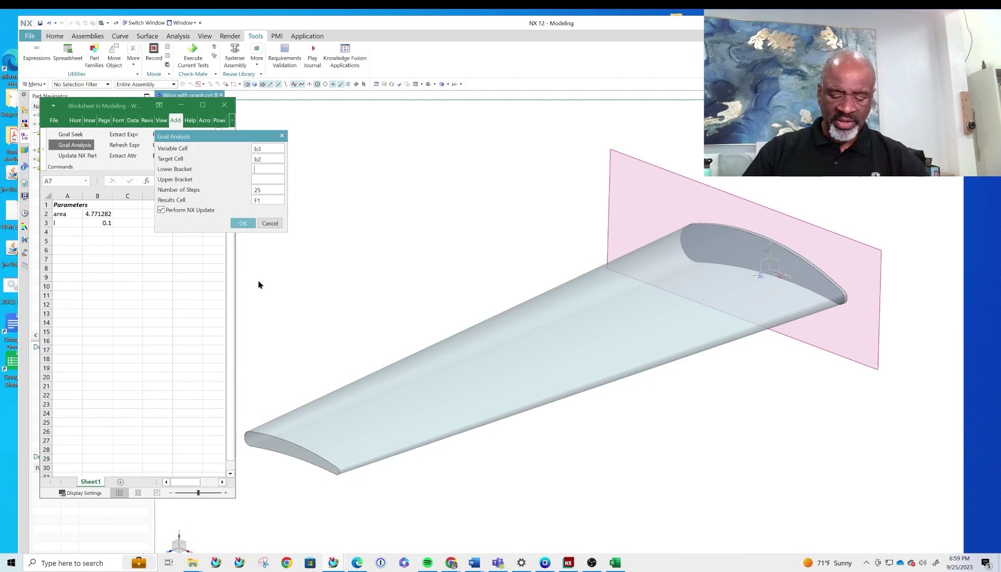
# - Set the analysis brackets from .1 to 17.9 with 10 steps, and run it with the NX update performed
pyautogui.click(264, 180)
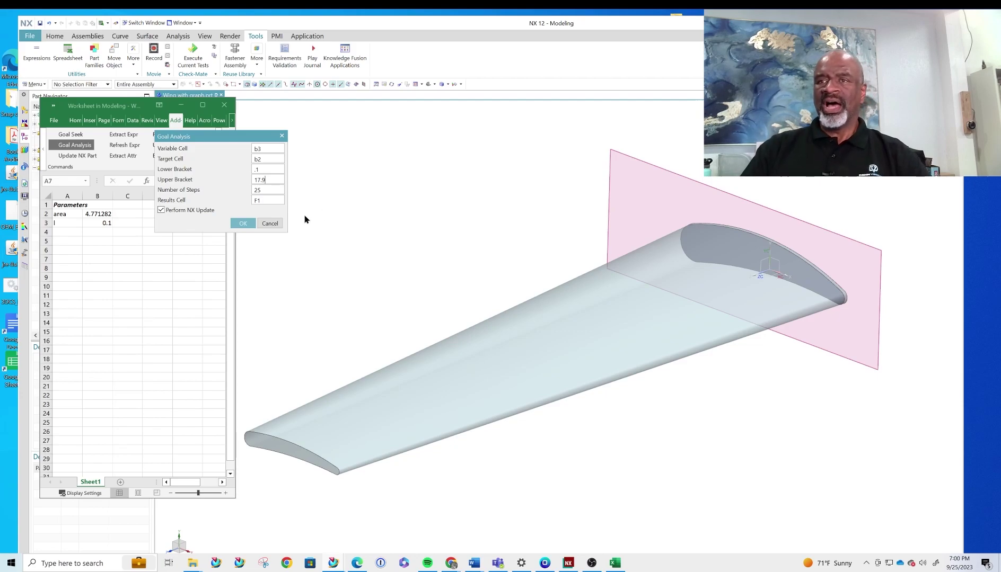
pyautogui.press('Tab')
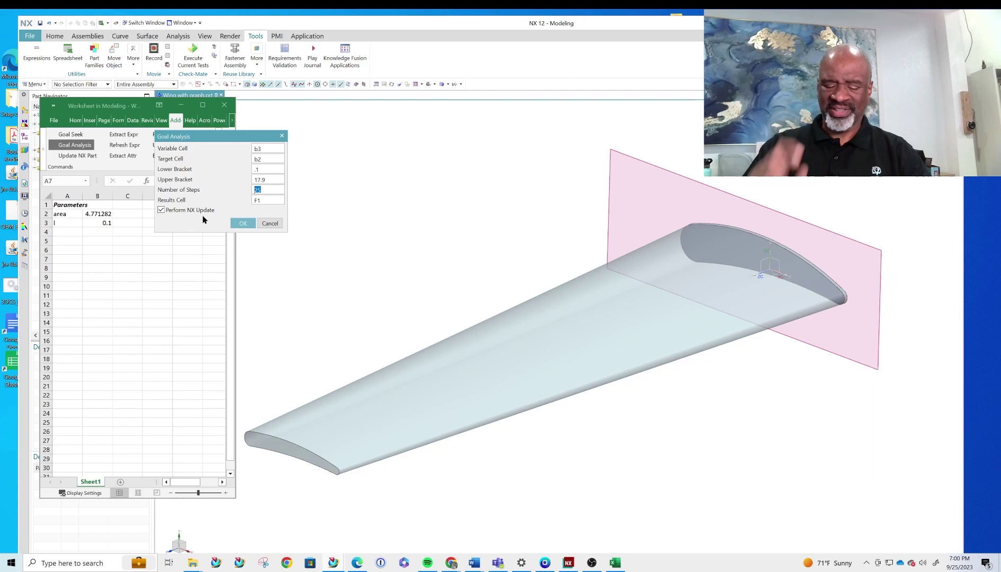
pyautogui.write('10')
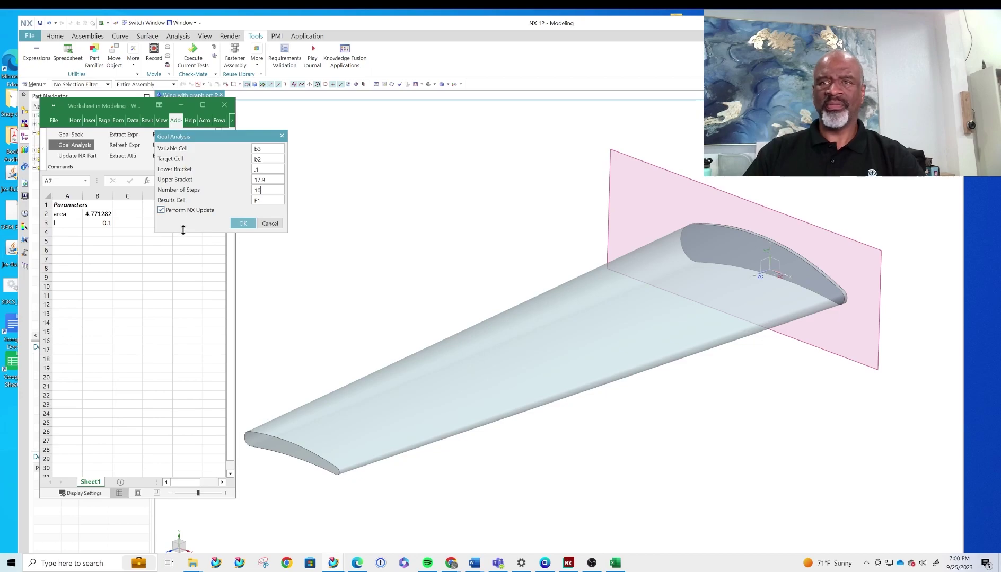
pyautogui.click(243, 224)
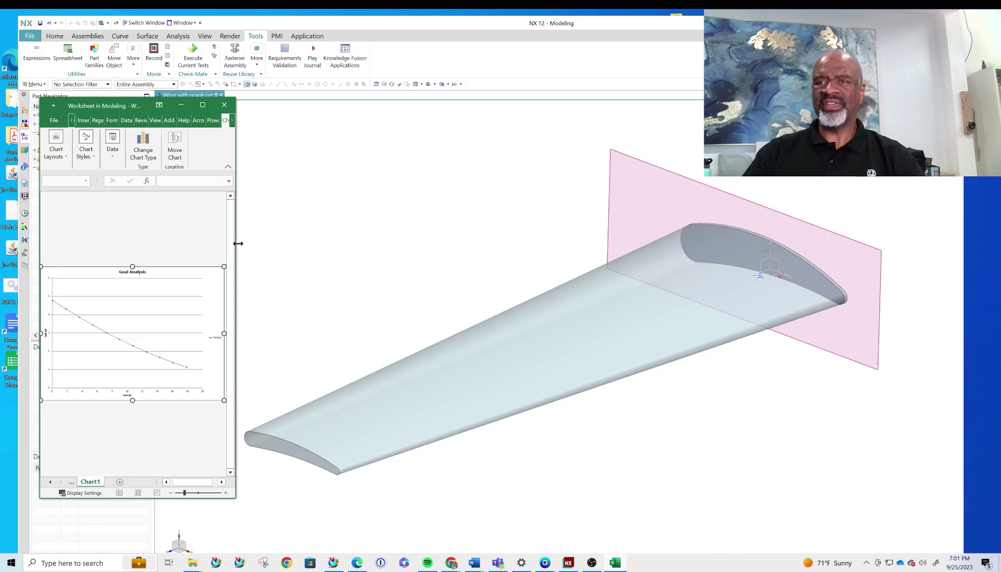
# - Widen the worksheet window to enlarge the Goal Analysis chart, and review the results table on Sheet1 before returning to the chart
pyautogui.moveTo(235, 245); pyautogui.dragTo(305, 252)
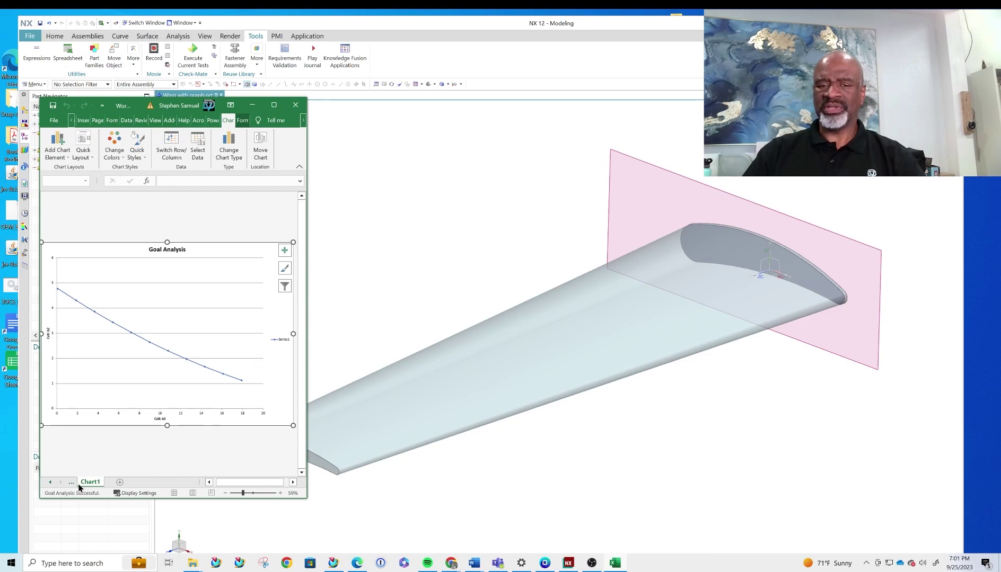
pyautogui.moveTo(306, 151); pyautogui.dragTo(547, 201)
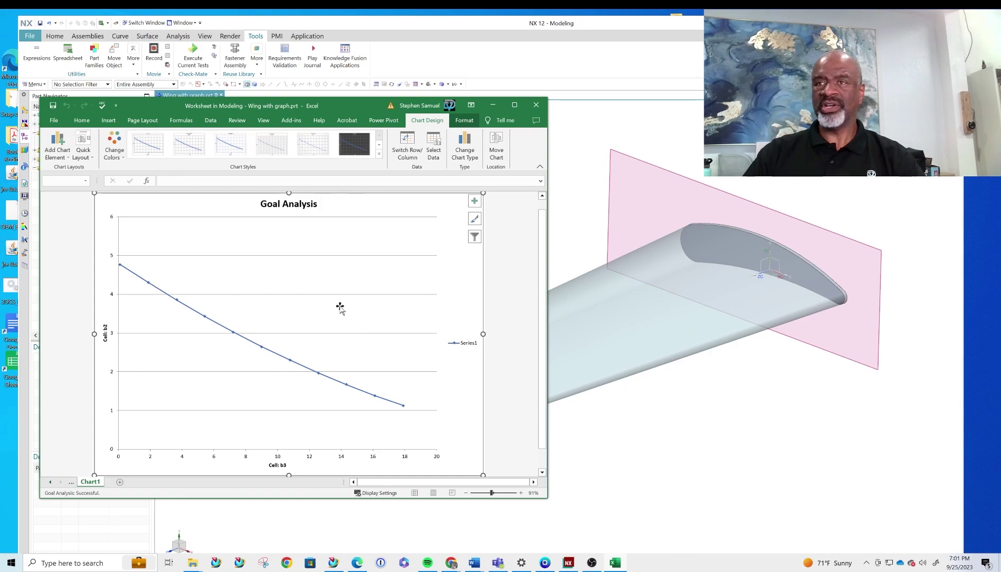
pyautogui.click(52, 483)
pyautogui.click(89, 482)
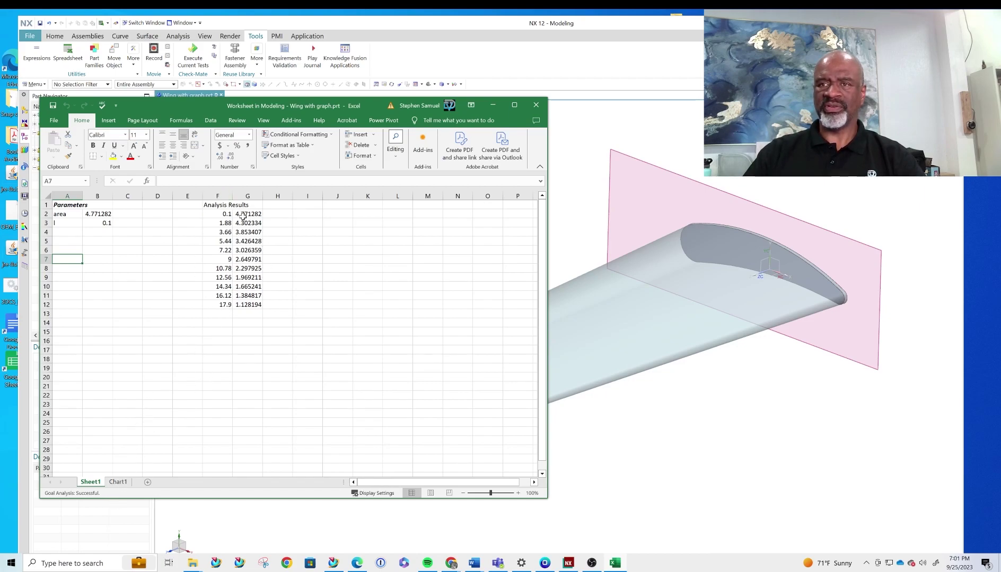
pyautogui.click(117, 481)
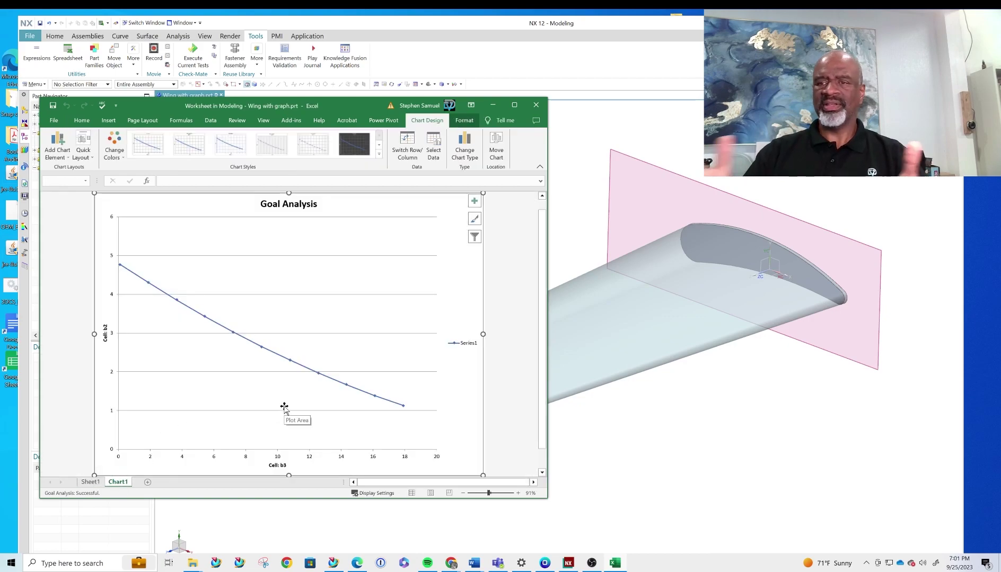